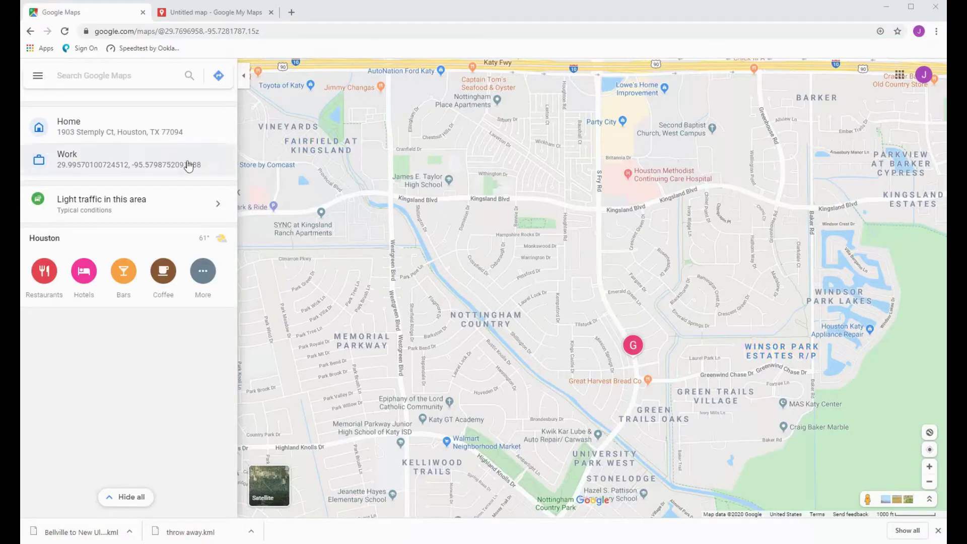
From Your places > Maps in Google Maps, create a new blank custom map.
left_click(38, 78)
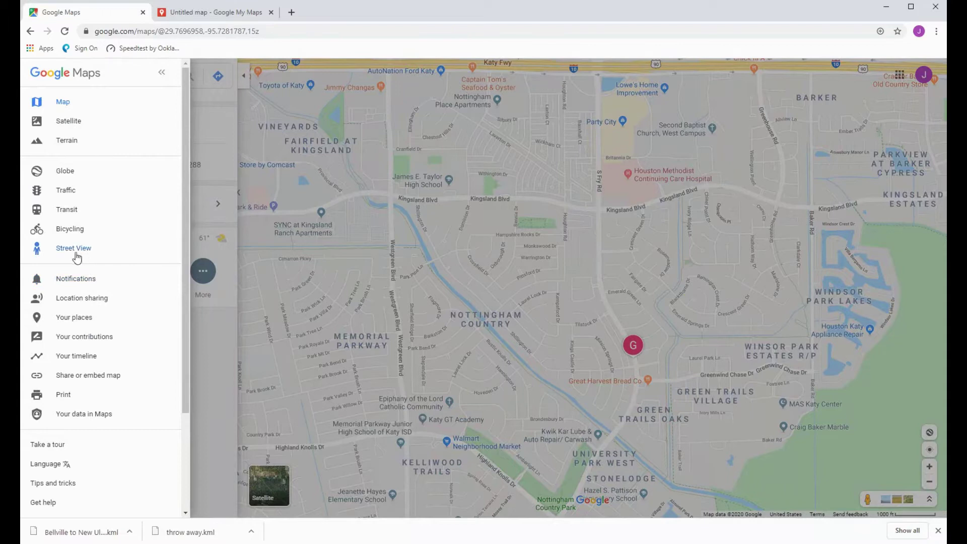
left_click(73, 317)
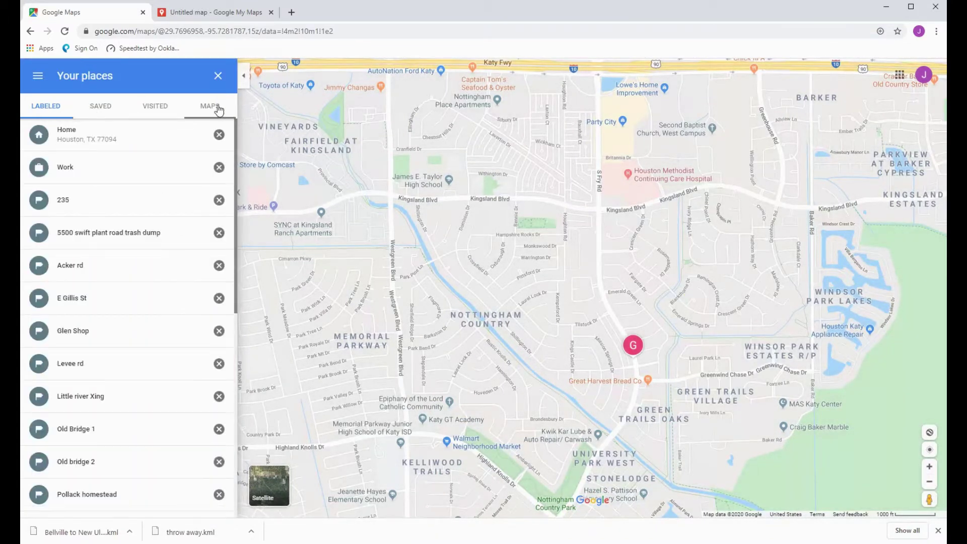
left_click(216, 105)
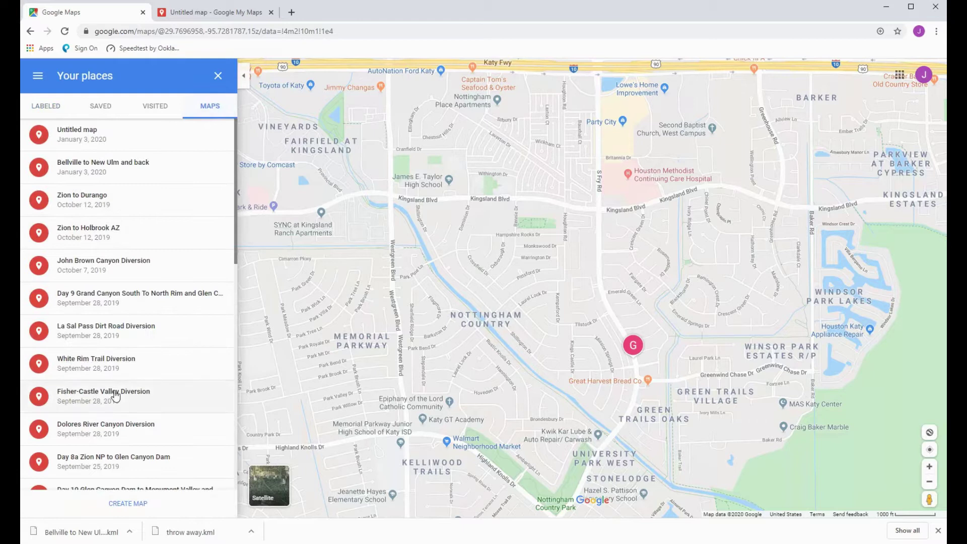
left_click(123, 504)
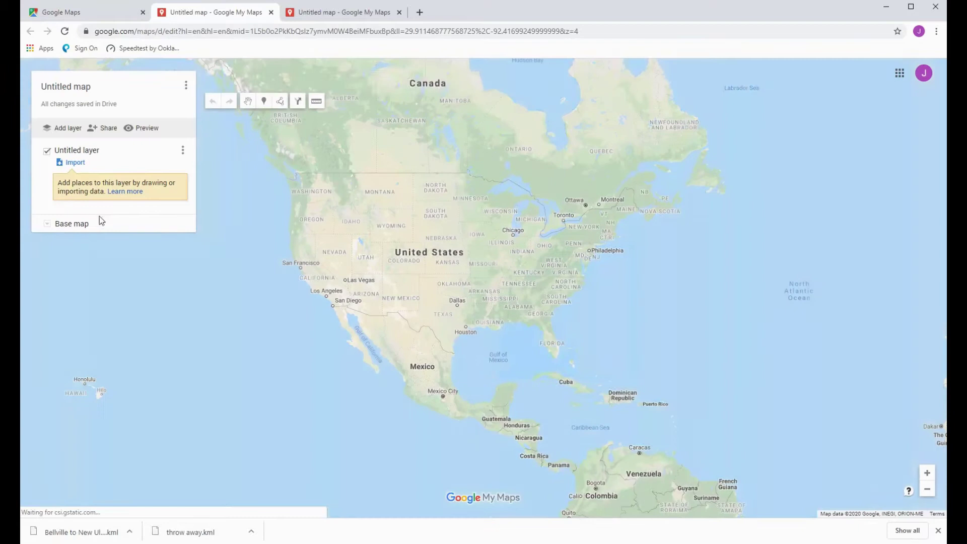
Switch the base map to Satellite imagery.
left_click(47, 224)
left_click(109, 258)
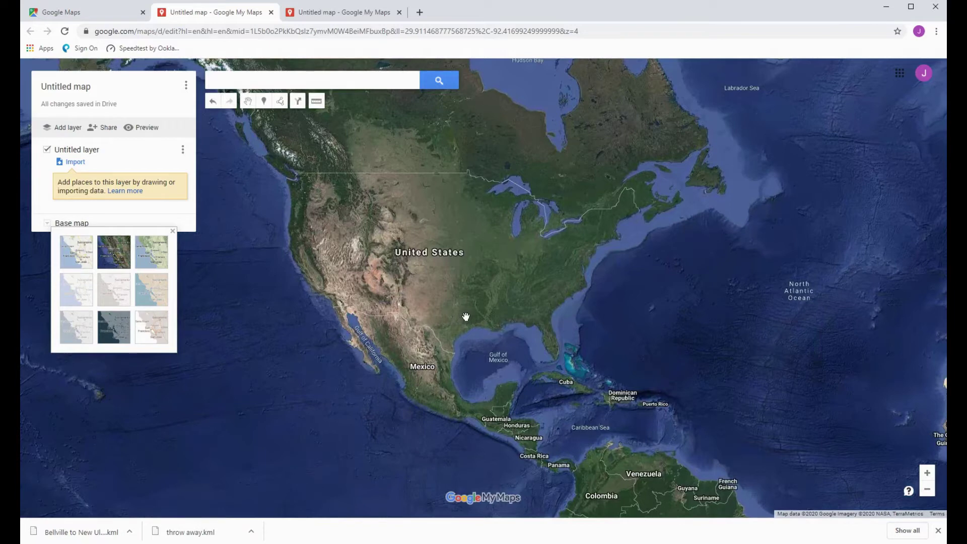
scroll(466, 318, "down", 1)
scroll(466, 318, "up", 2)
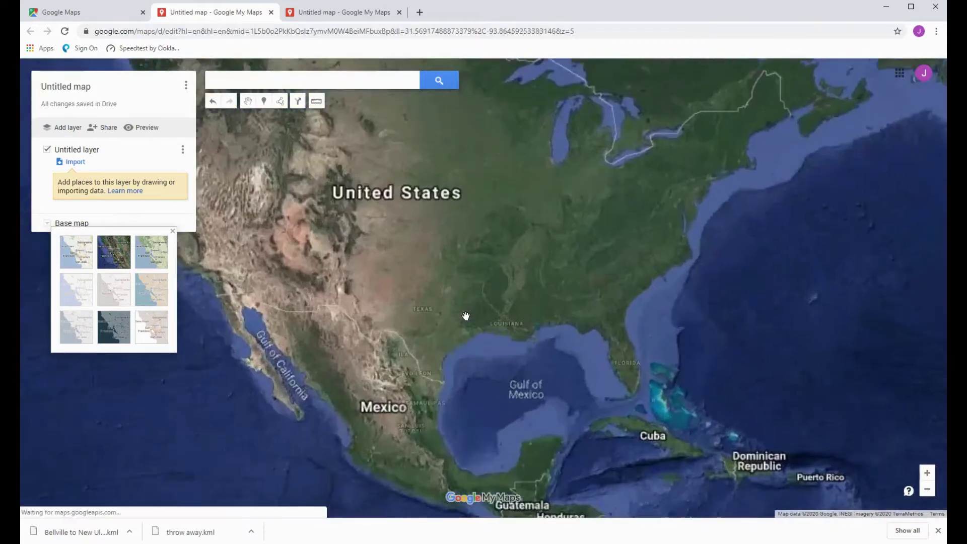
scroll(466, 317, "up", 6)
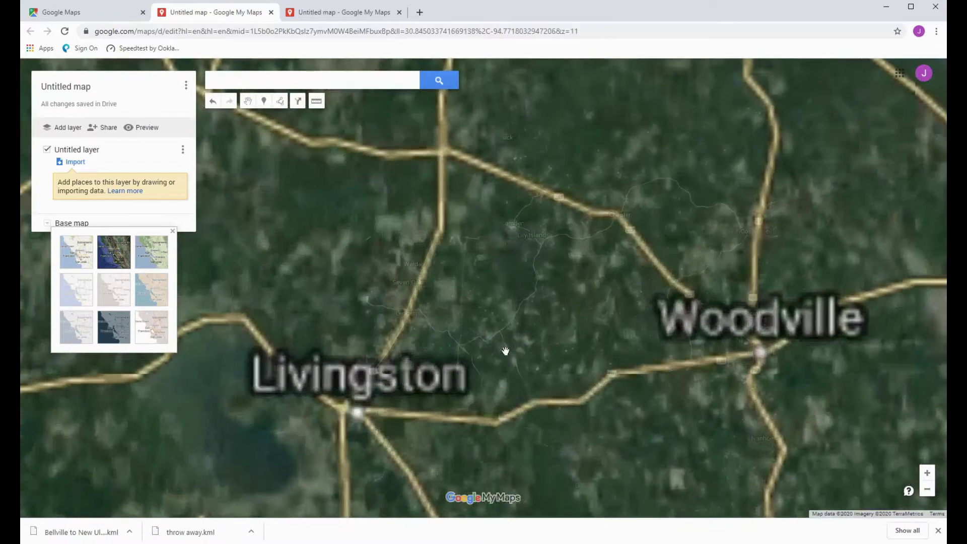
Pan and zoom the map to center on Bellville and Cat Spring, Texas.
left_click_drag(506, 352, 806, 101)
left_click_drag(403, 428, 600, 106)
left_click_drag(101, 242, 778, 278)
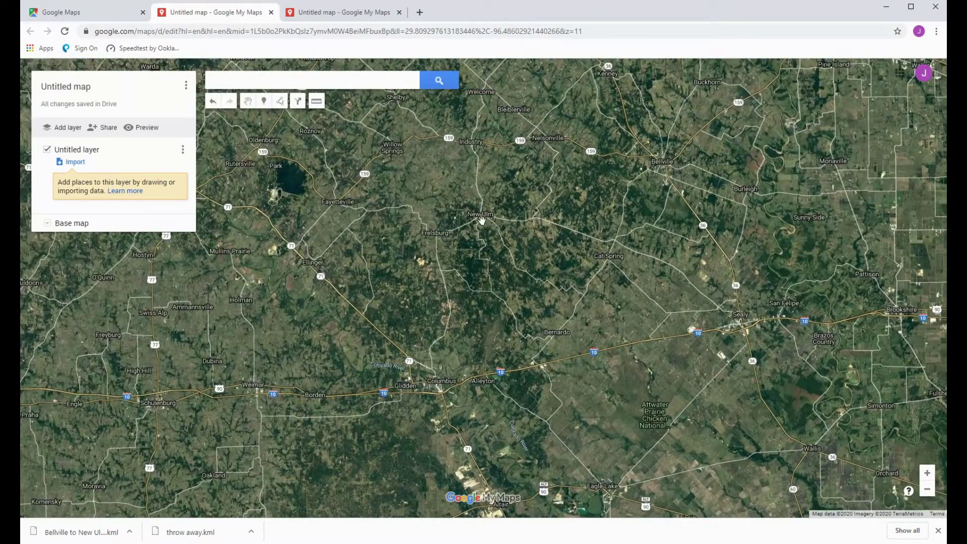
left_click_drag(559, 335, 524, 346)
scroll(526, 338, "up", 1)
left_click_drag(549, 297, 519, 381)
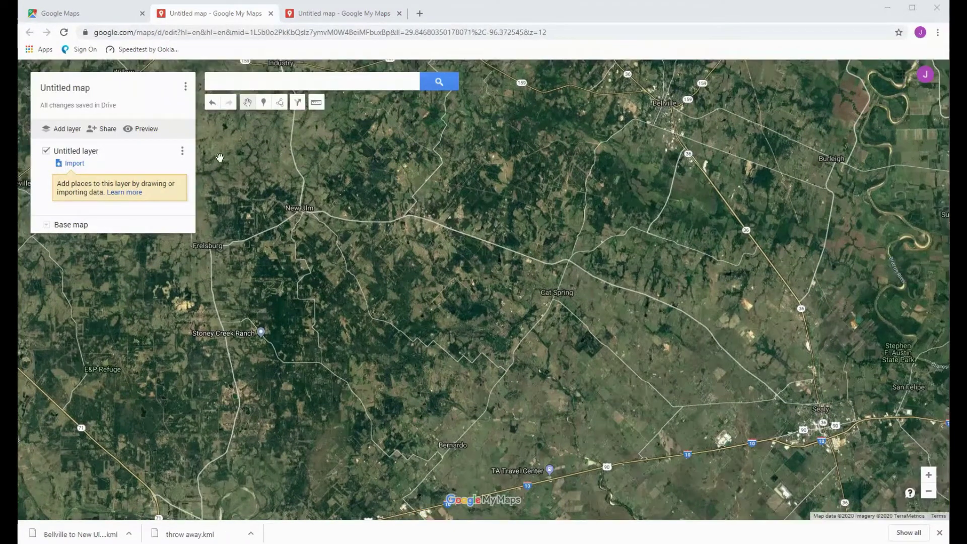
Draw a driving route from south of Bellville past Cat Spring, up to New Ulm, toward Bernardo.
left_click(279, 102)
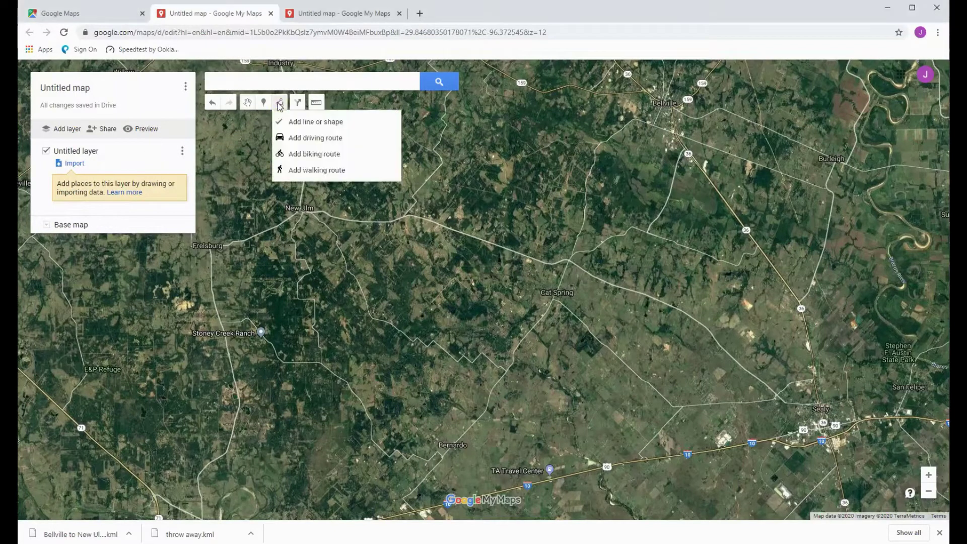
left_click(294, 140)
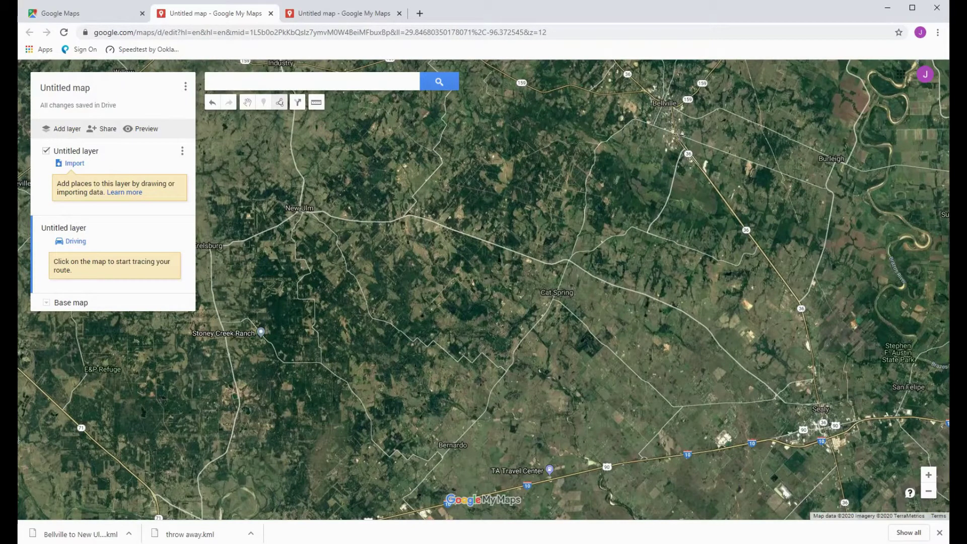
left_click(676, 135)
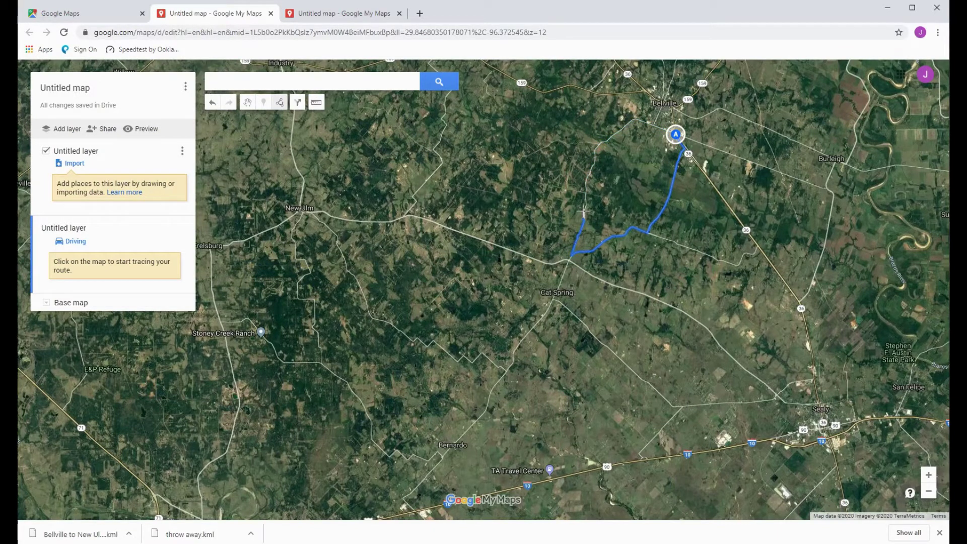
left_click(589, 175)
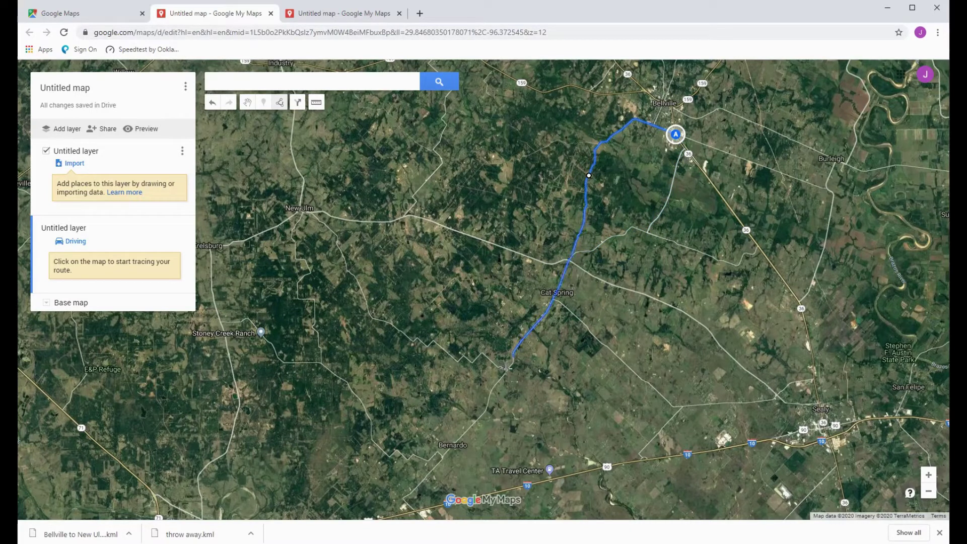
left_click(506, 370)
double_click(310, 213)
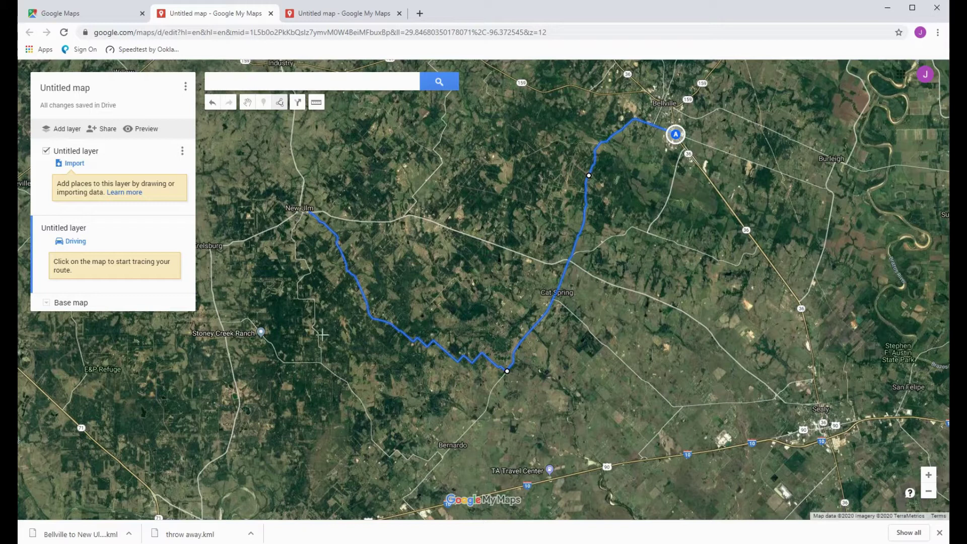
left_click(355, 394)
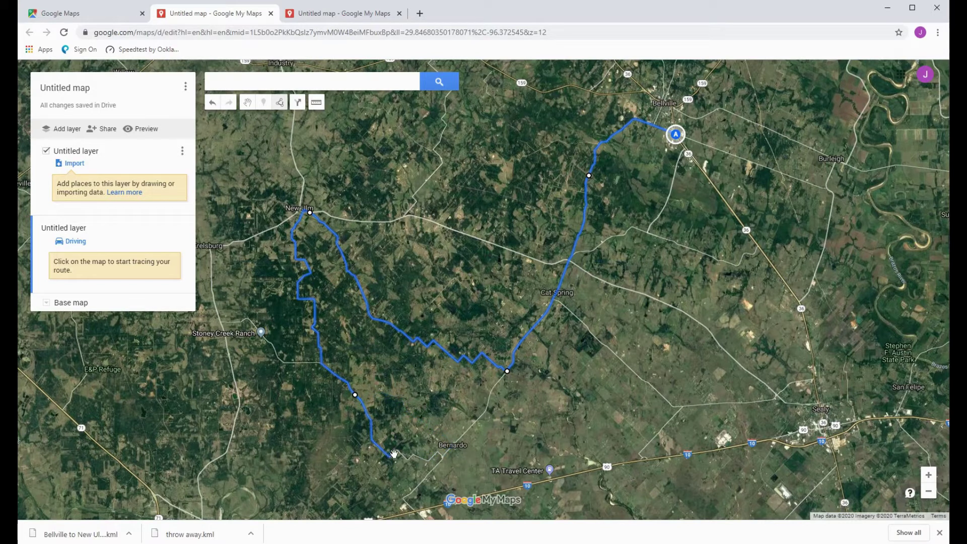
left_click(394, 454)
End the route near Bernardo and save the map title as temp.
double_click(443, 456)
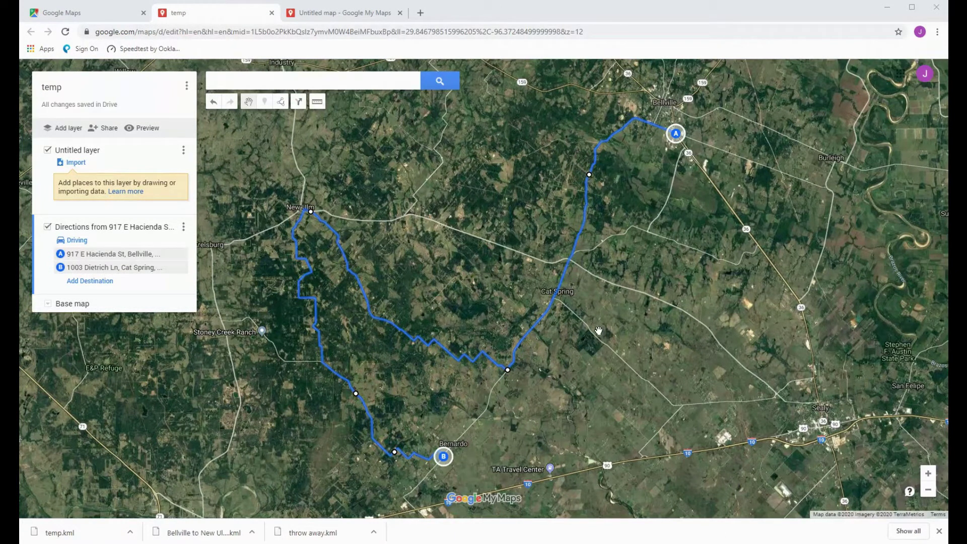
left_click(56, 87)
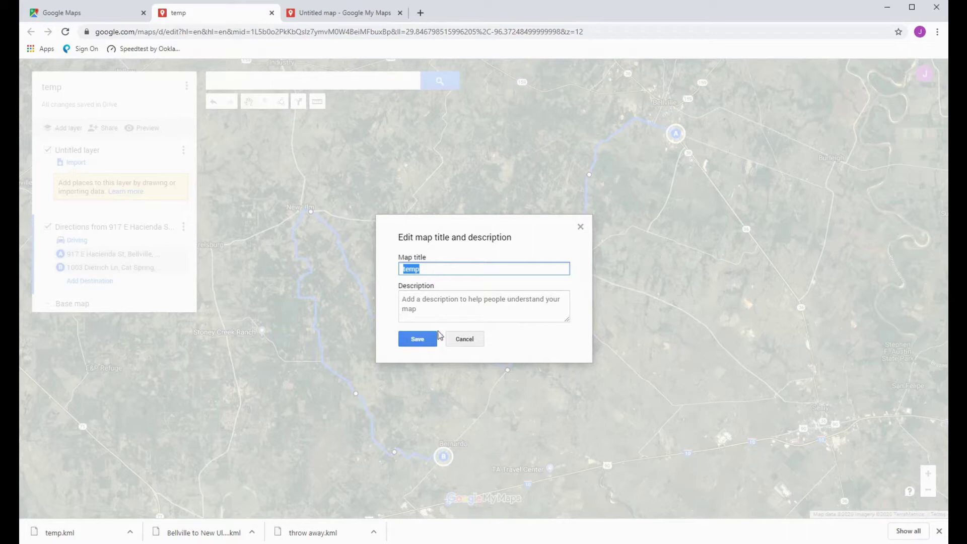
left_click(426, 342)
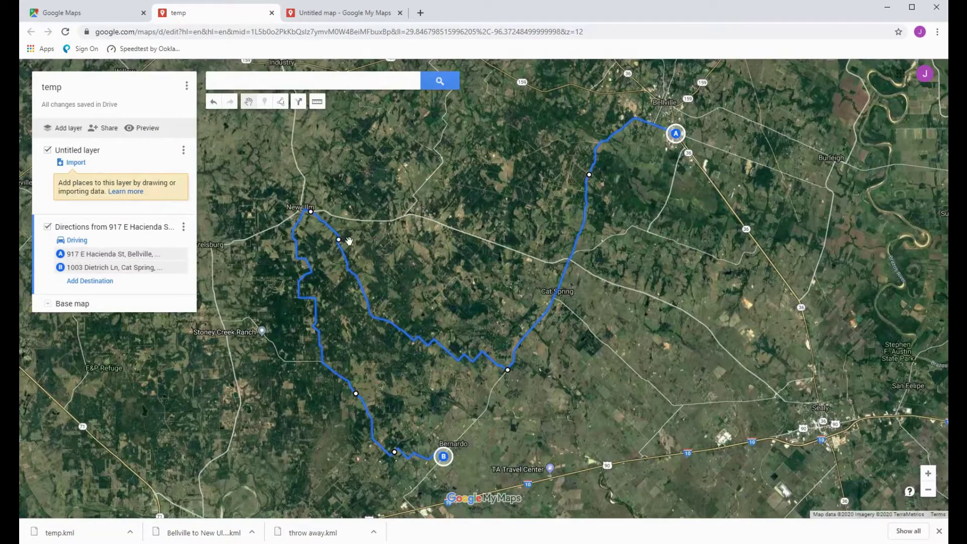
left_click(187, 86)
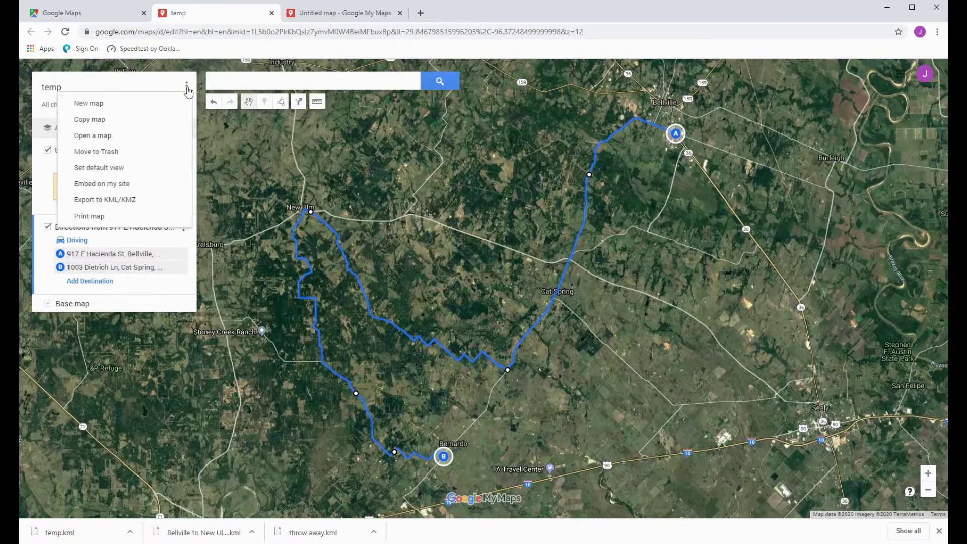
Export the whole temp map as a plain KML file, temp (1).kml.
left_click(132, 200)
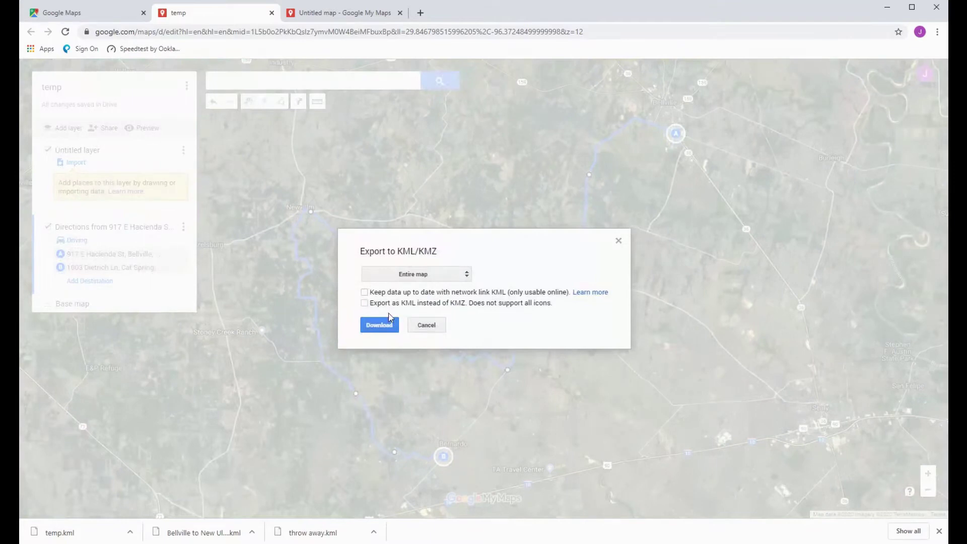
left_click(364, 304)
left_click(379, 325)
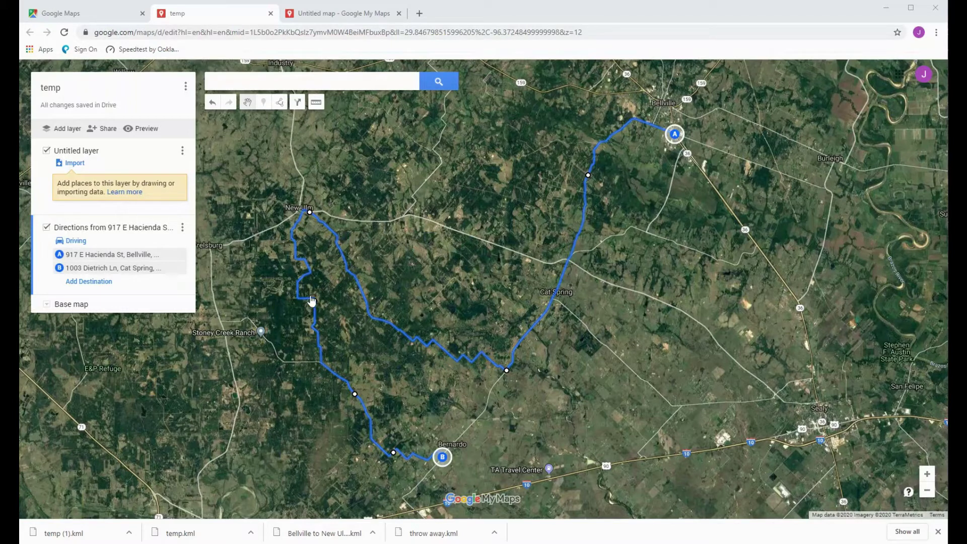
Reroute the western leg of the route through Frelsburg and Stoney Creek Ranch.
mouse_move(317, 223)
left_click_drag(221, 266, 268, 278)
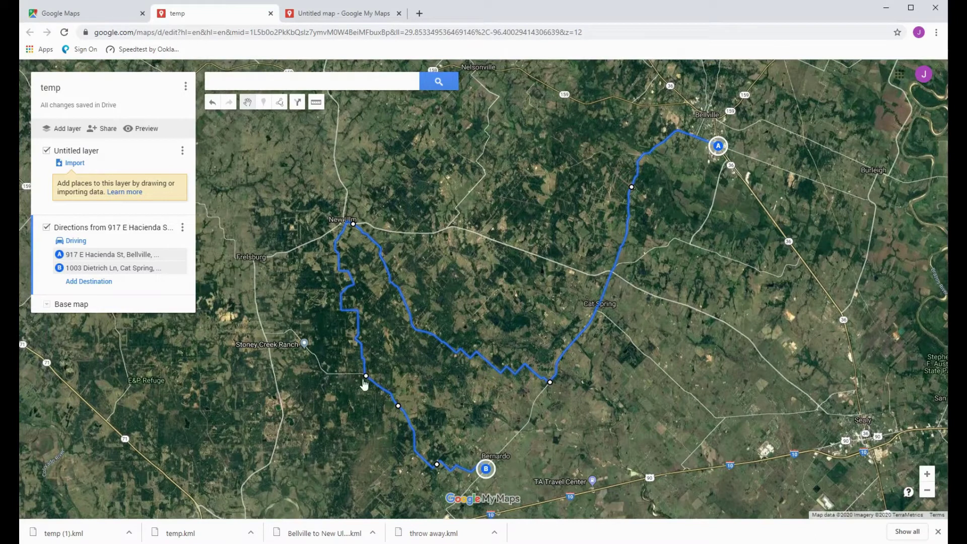
left_click(342, 301)
left_click_drag(341, 301, 256, 301)
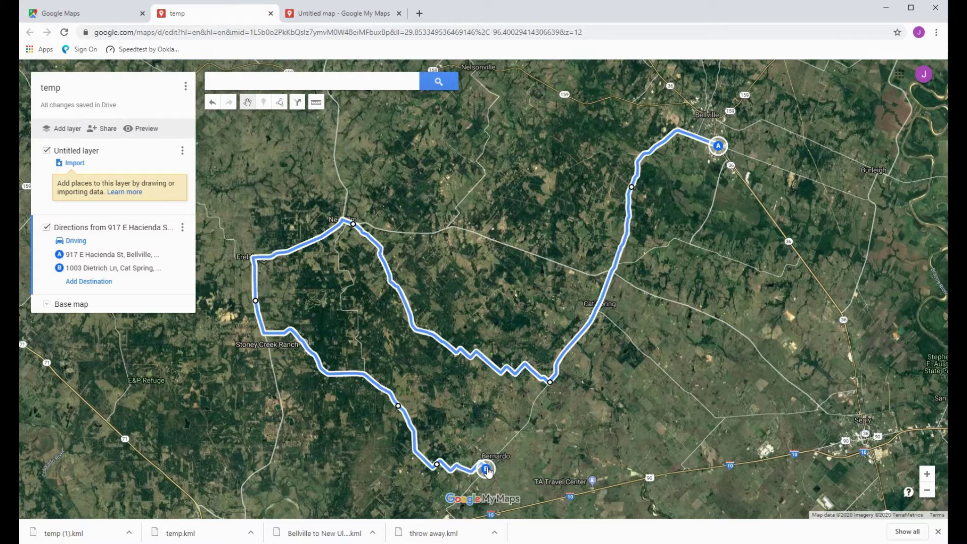
Move the route's end point to Sealy and reroute the drive onto roads south of 949.
mouse_move(486, 471)
left_mouse_down()
mouse_move(704, 473)
mouse_move(865, 417)
left_mouse_up()
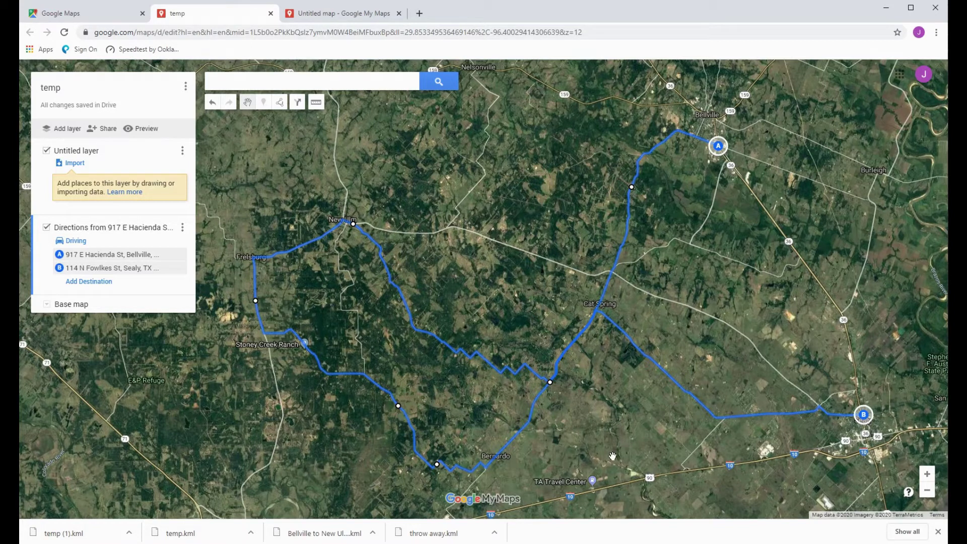
left_click_drag(612, 454, 582, 348)
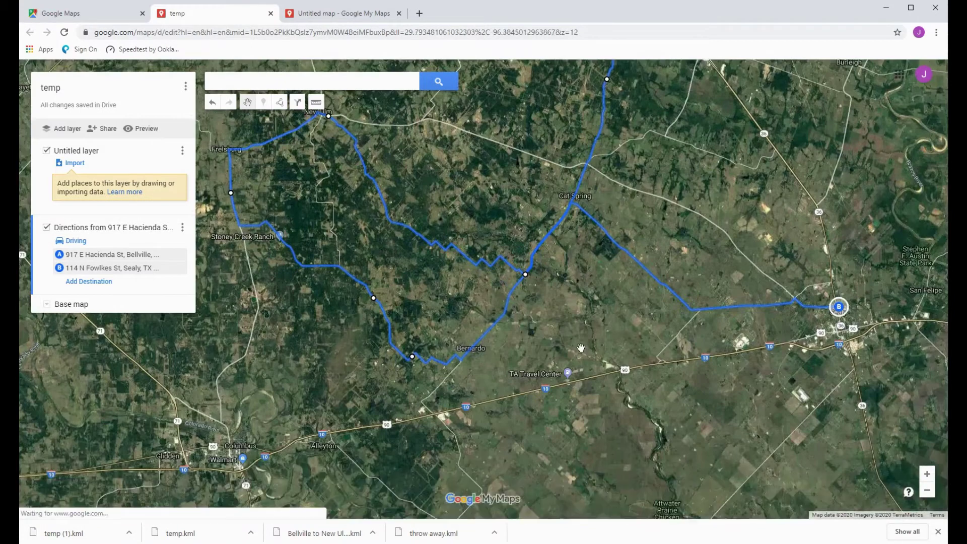
scroll(582, 348, "up", 1)
scroll(582, 347, "up", 1)
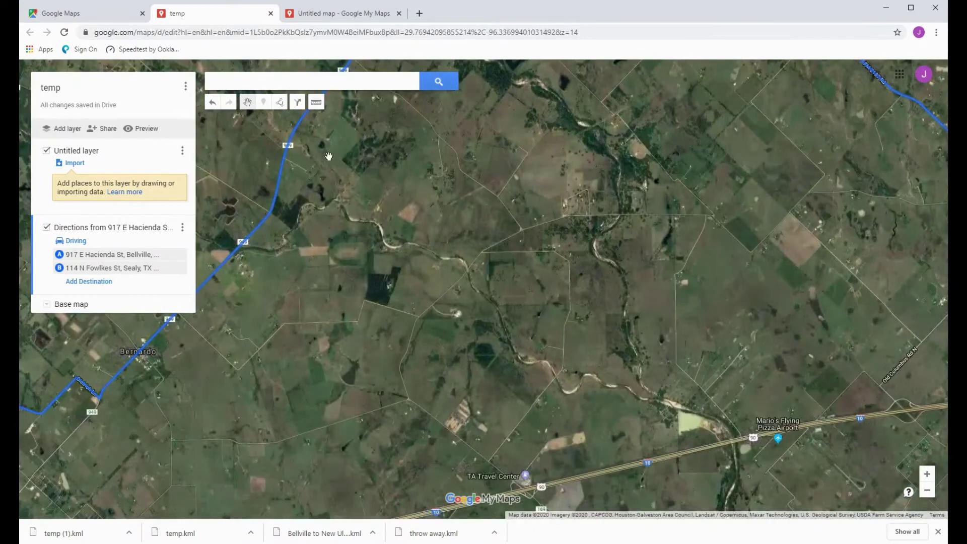
left_click_drag(288, 168, 409, 388)
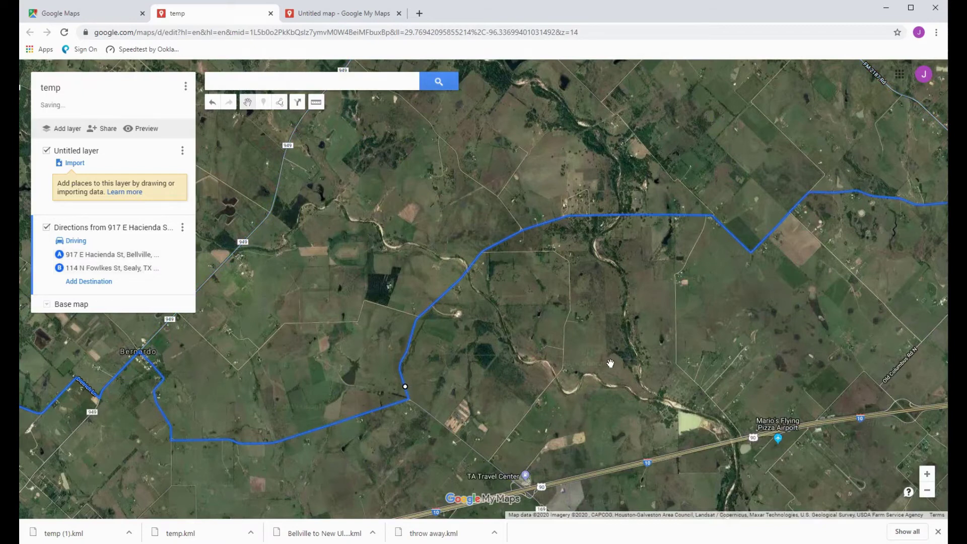
scroll(610, 363, "down", 2)
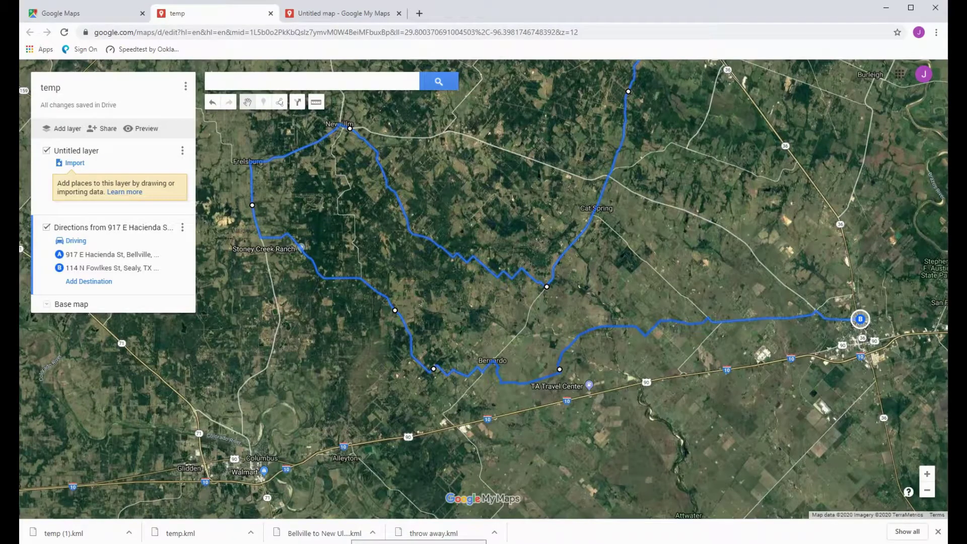
key("alt+Tab")
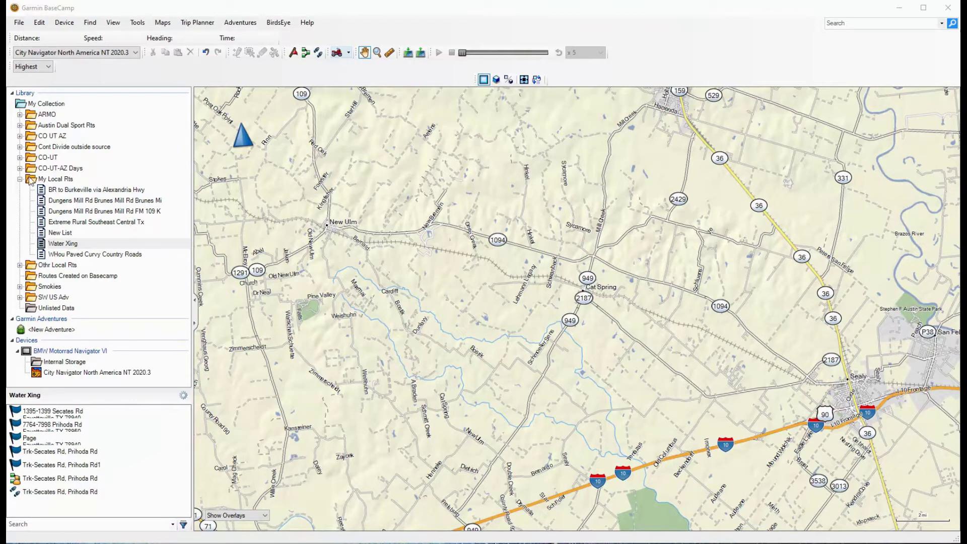
Import temp (1).kml into My Local Rts and display the temp (1) list on the map.
left_click(50, 179)
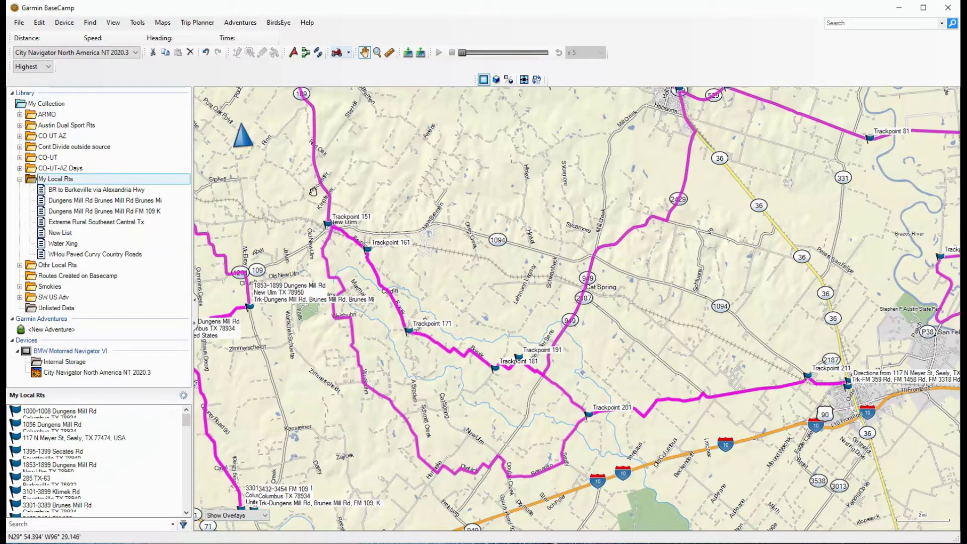
left_click(20, 24)
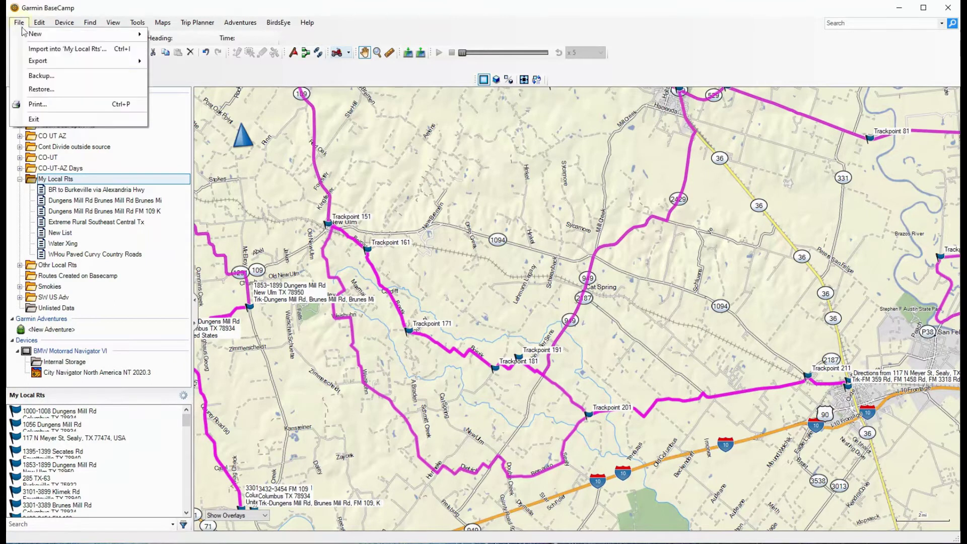
left_click(85, 49)
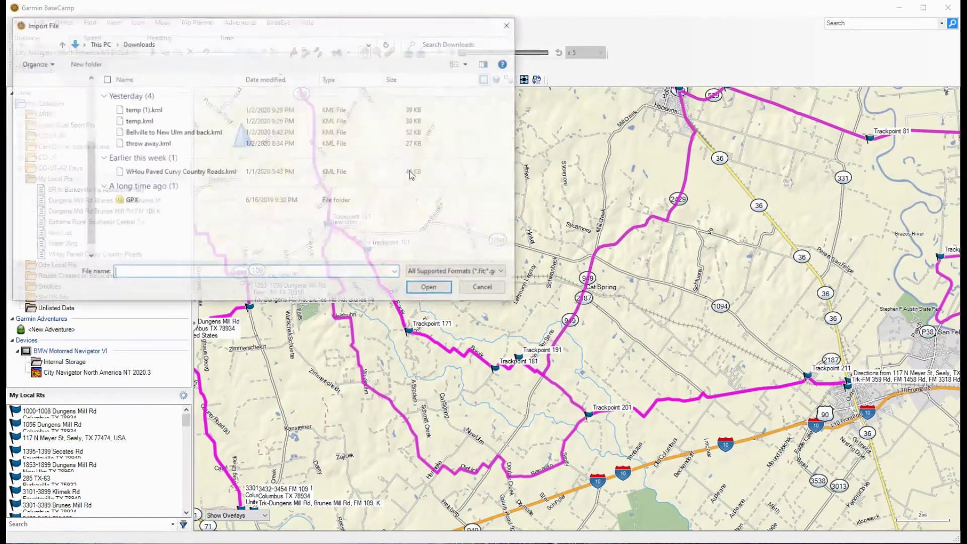
left_click(152, 112)
left_click(424, 290)
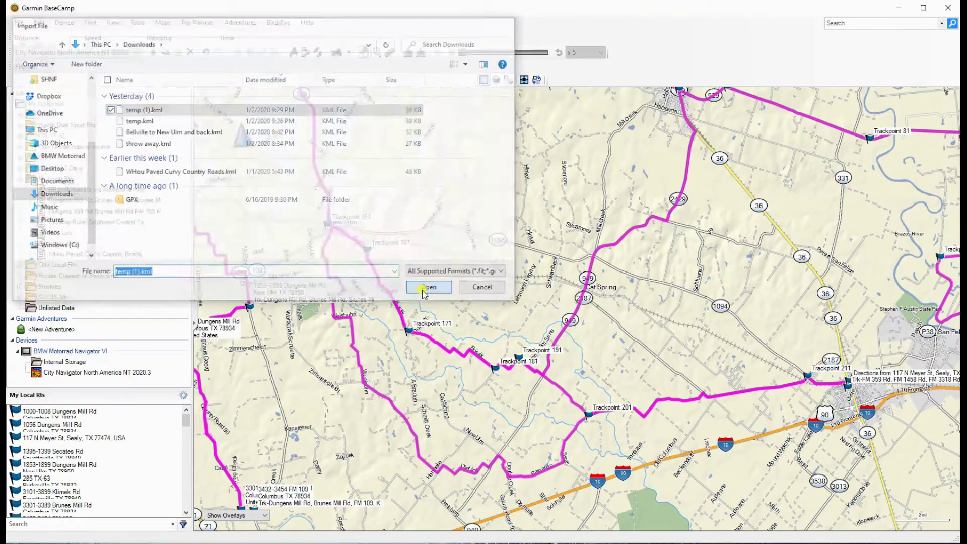
left_click(67, 243)
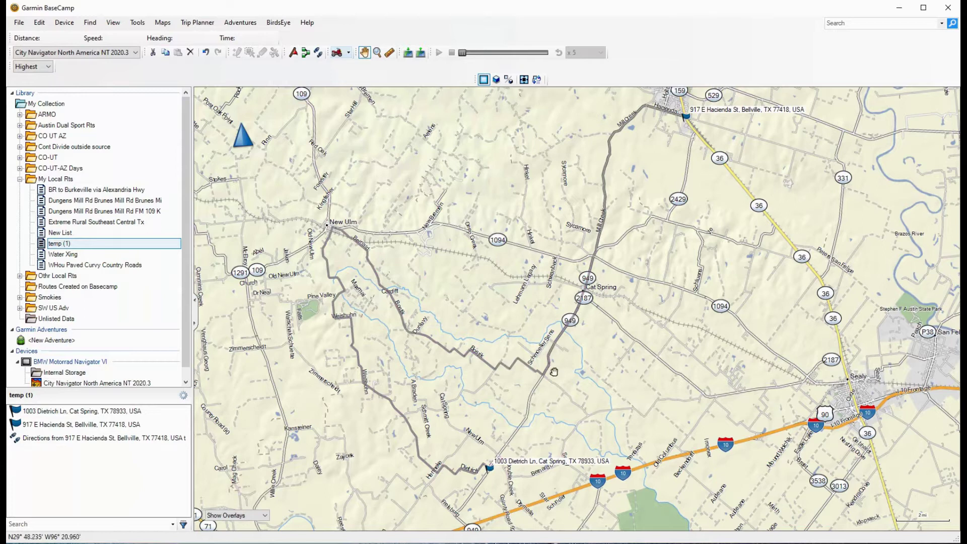
Create a route from the imported Directions track in the temp (1) list.
left_click(68, 442)
left_click(61, 440)
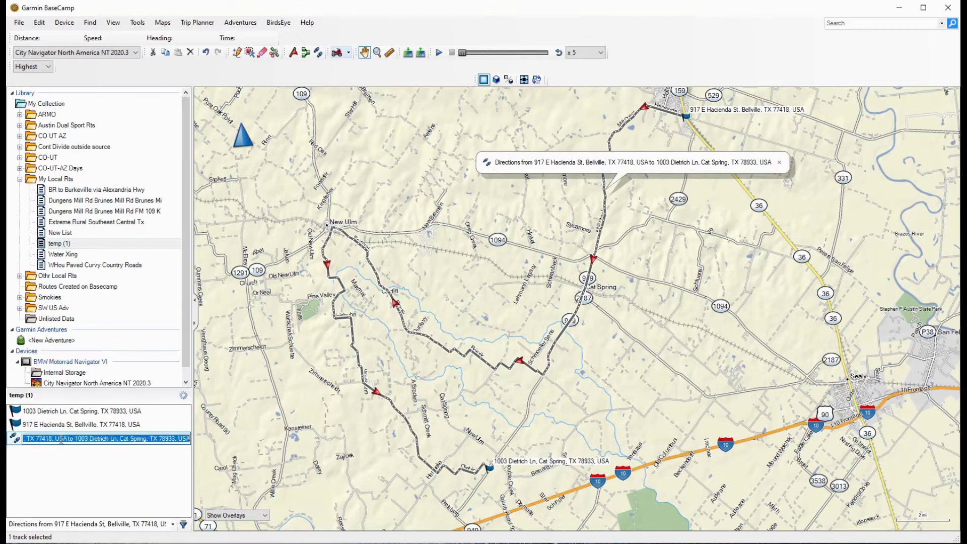
key("Escape")
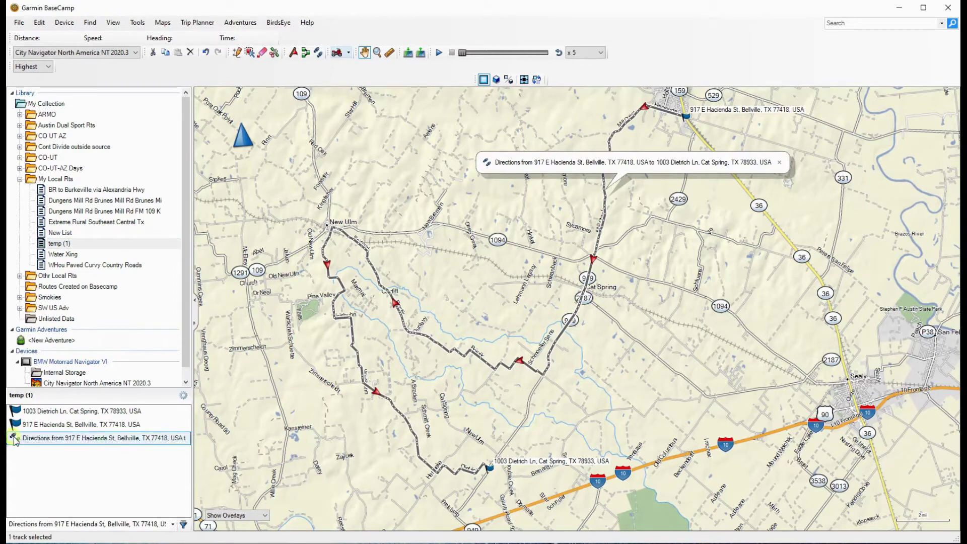
right_click(55, 439)
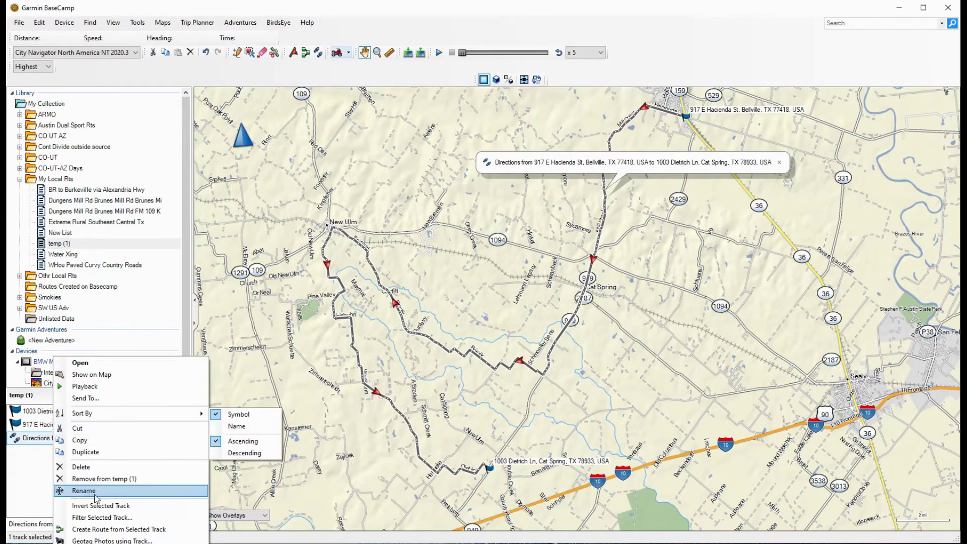
left_click(113, 529)
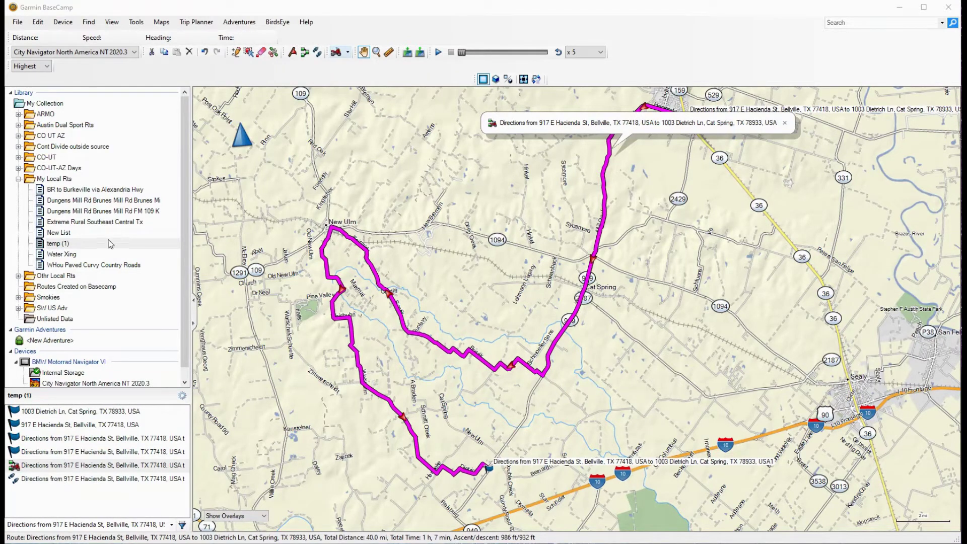
Send the temp (1) list to the BMW Motorrad Navigator VI device.
right_click(57, 246)
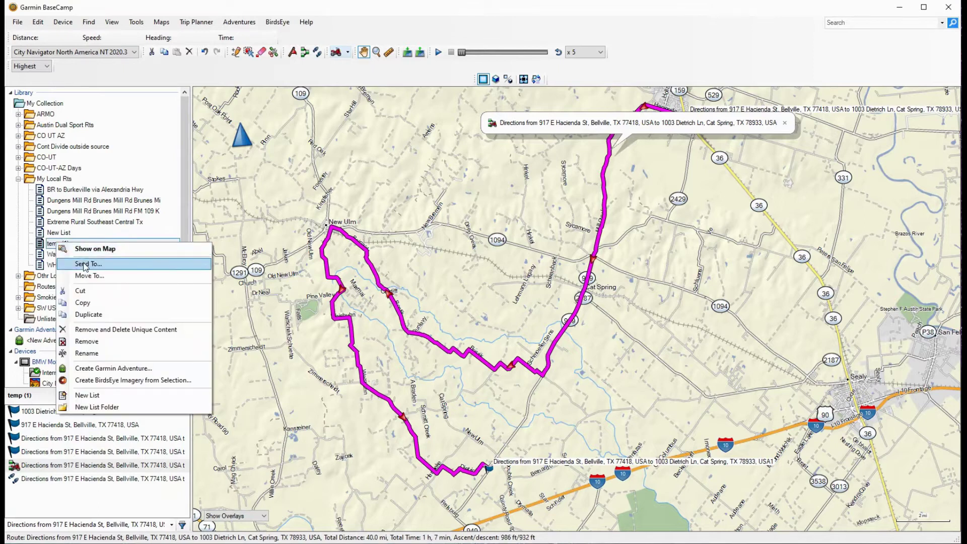
left_click(100, 265)
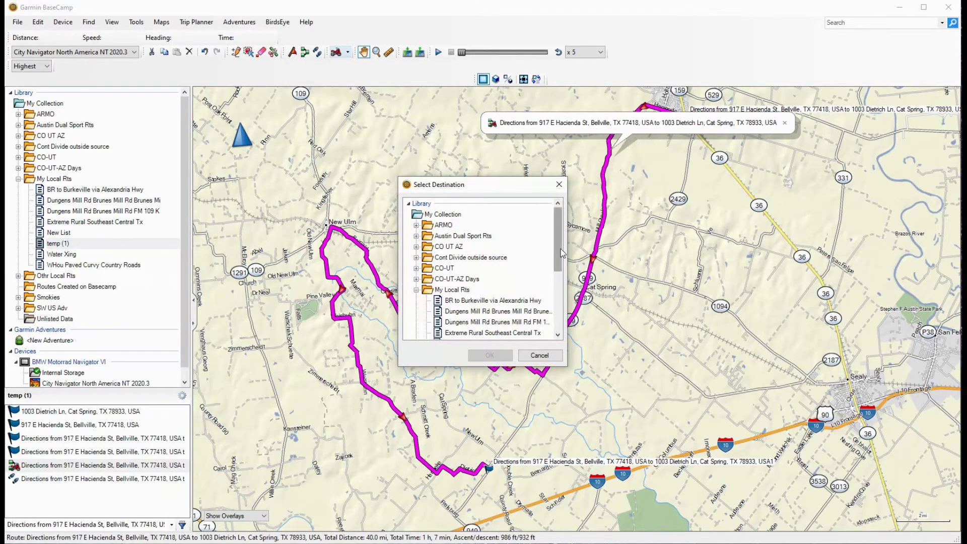
left_click_drag(558, 250, 559, 327)
left_click(473, 322)
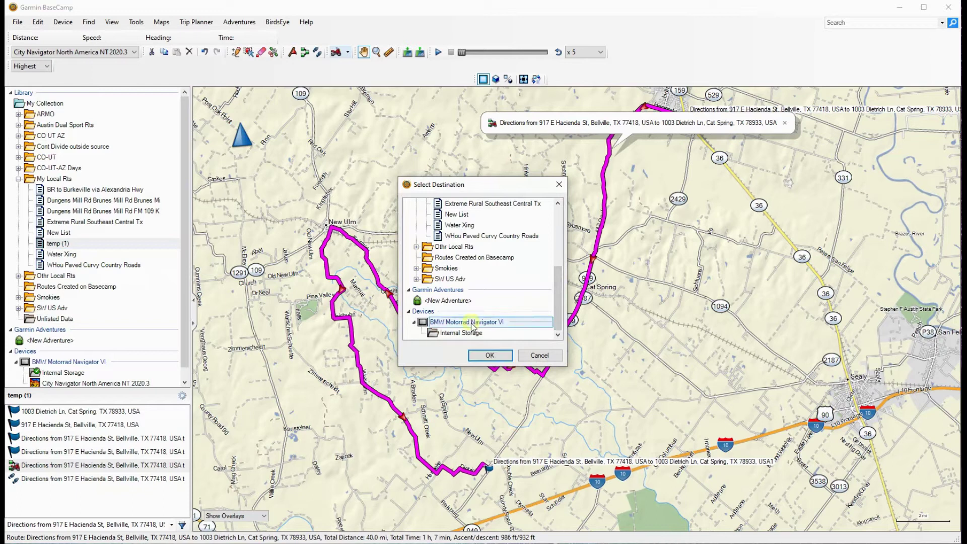
left_click(501, 361)
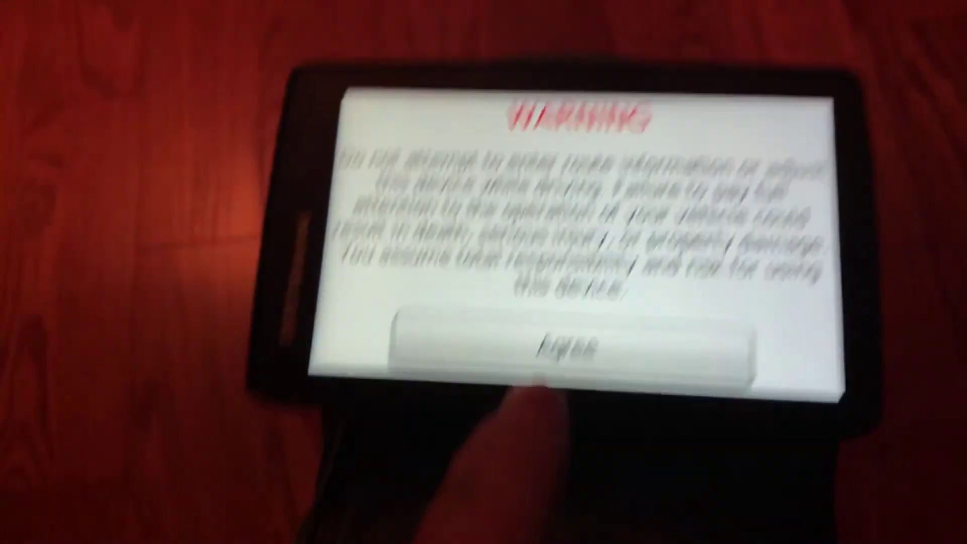
Accept the safety warning and import the Directions route into the Navigator's trip planner.
left_click(572, 348)
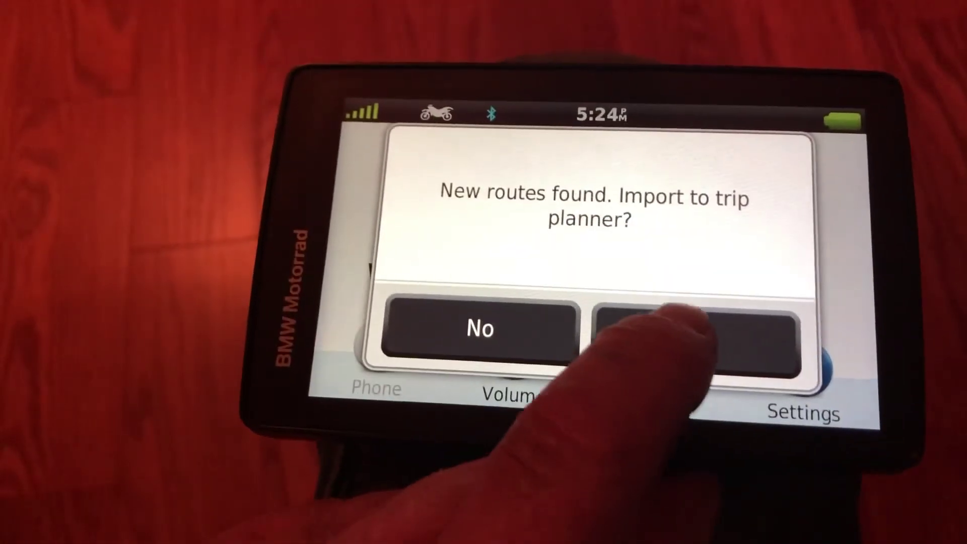
left_click(693, 335)
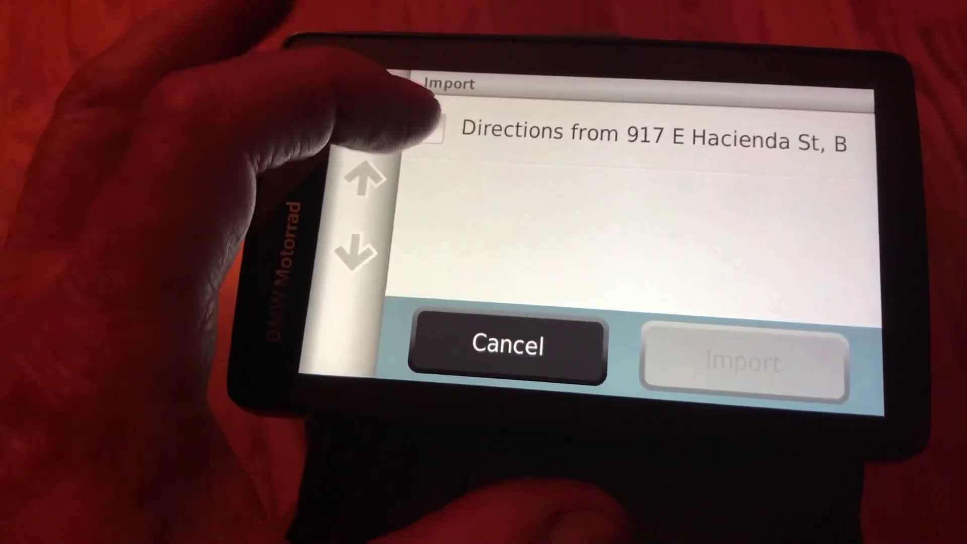
left_click(414, 137)
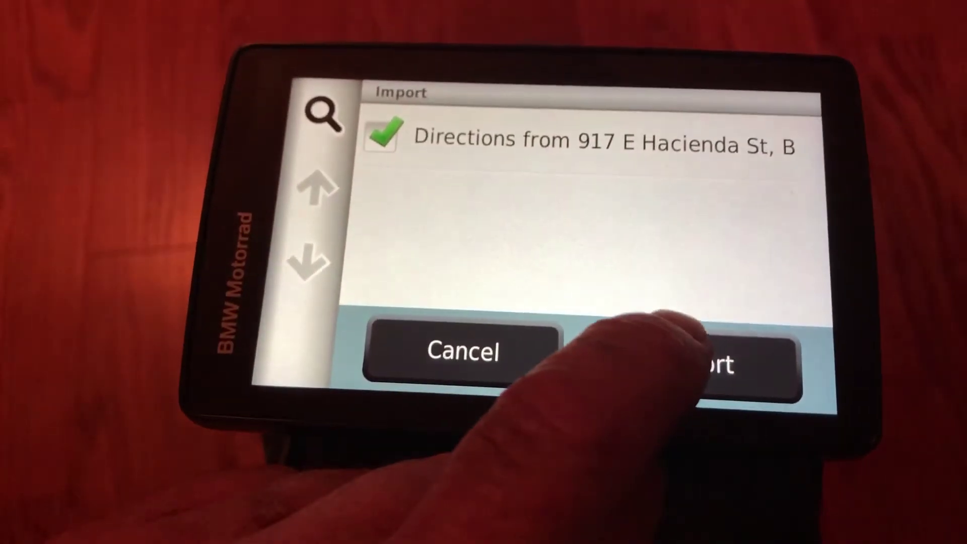
left_click(695, 363)
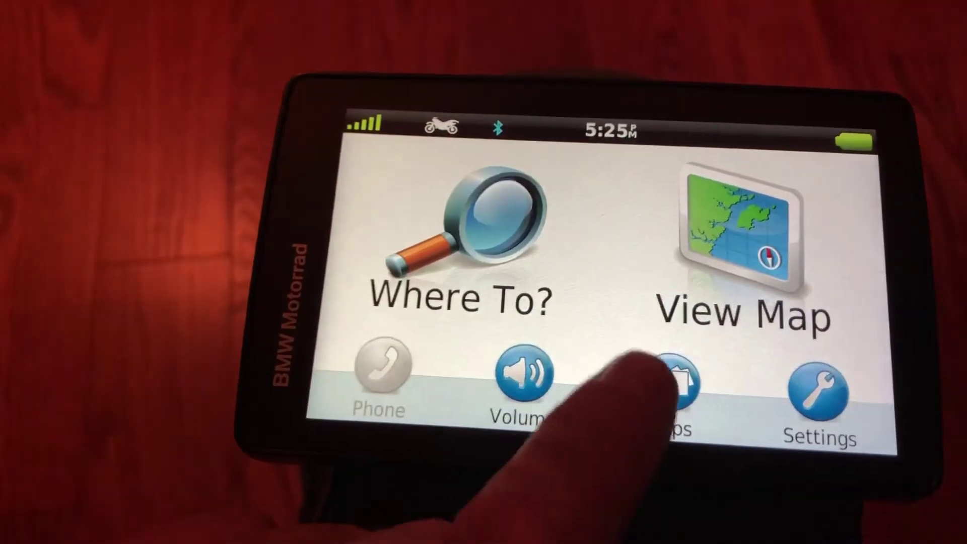
Open the imported Directions trip in Trip Planner and show its 40 mi route on the map.
left_click(672, 386)
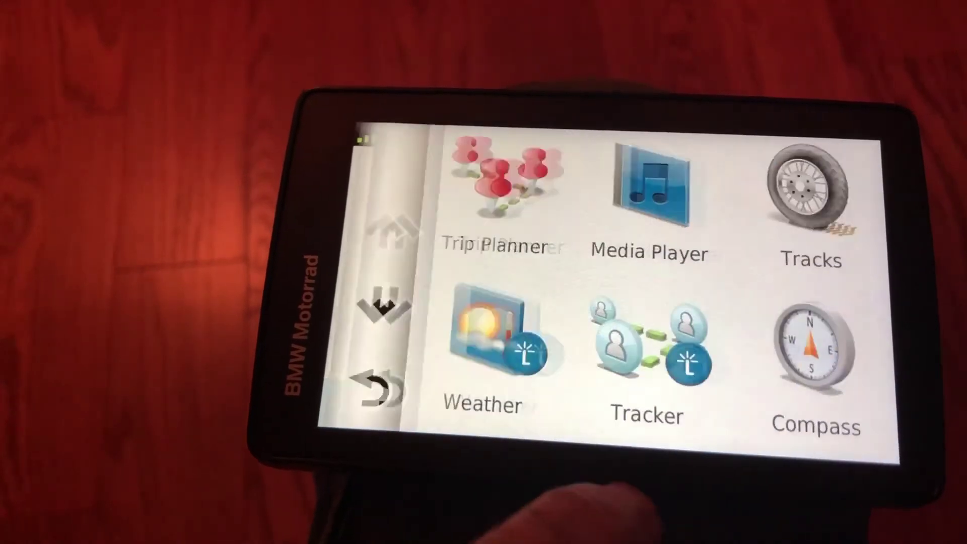
left_click(478, 172)
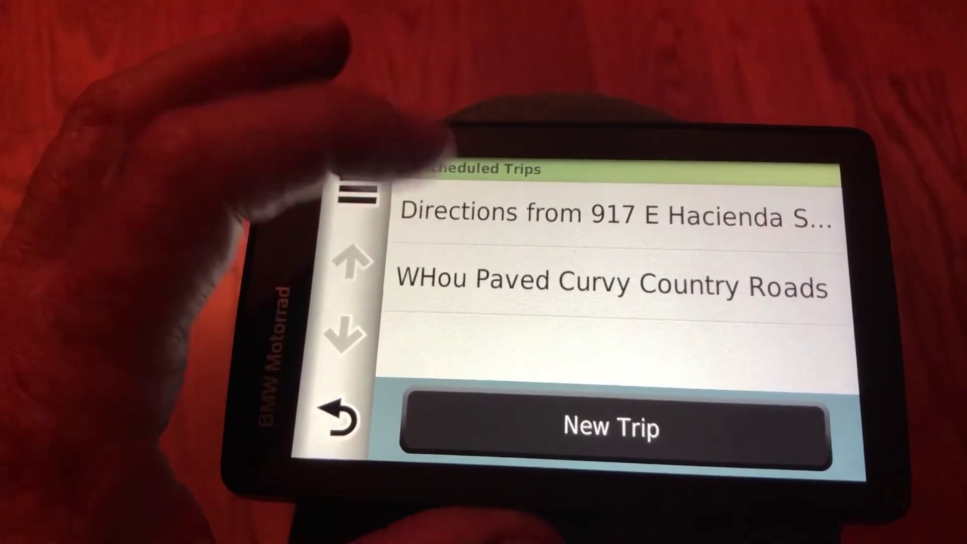
left_click(441, 210)
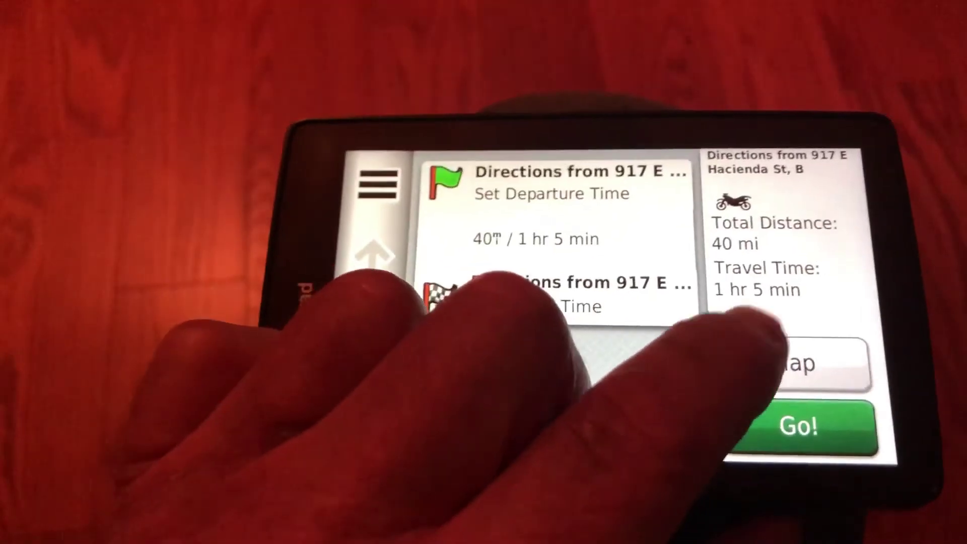
left_click(819, 363)
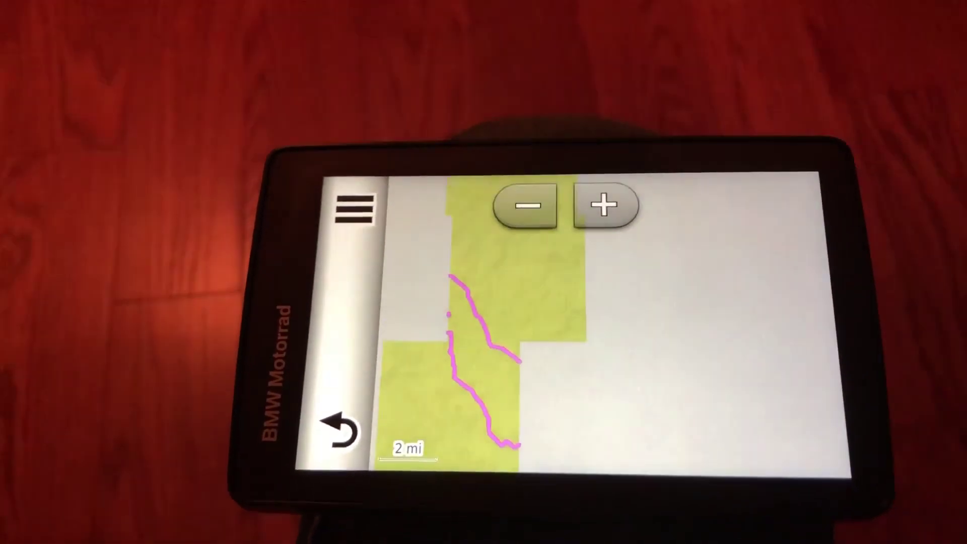